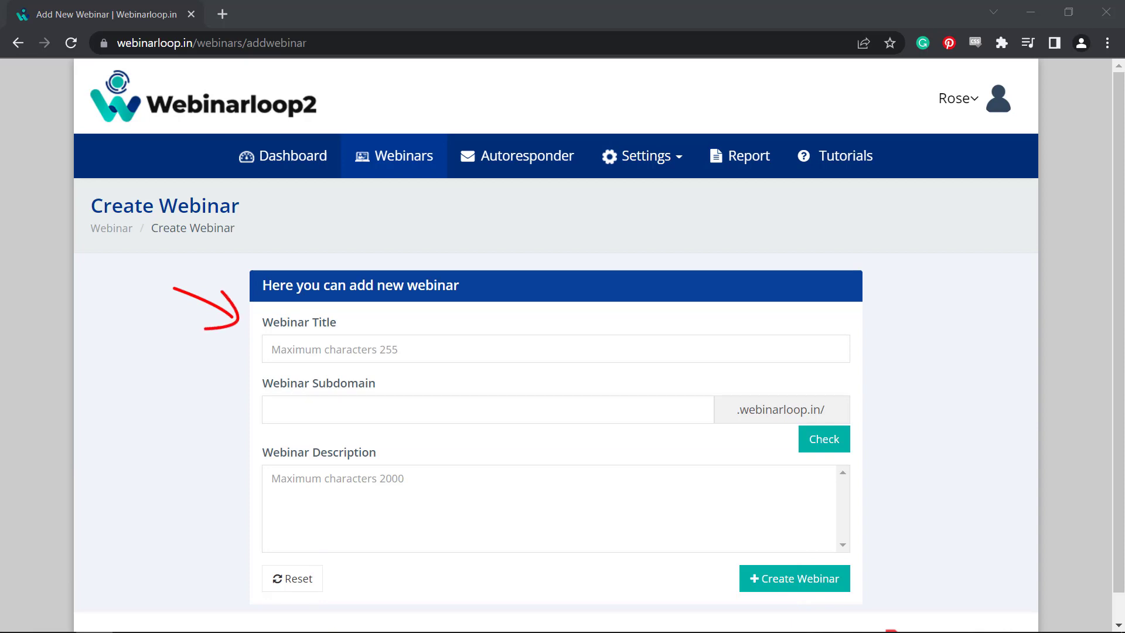
pyautogui.write('Webinar Event Part 1')
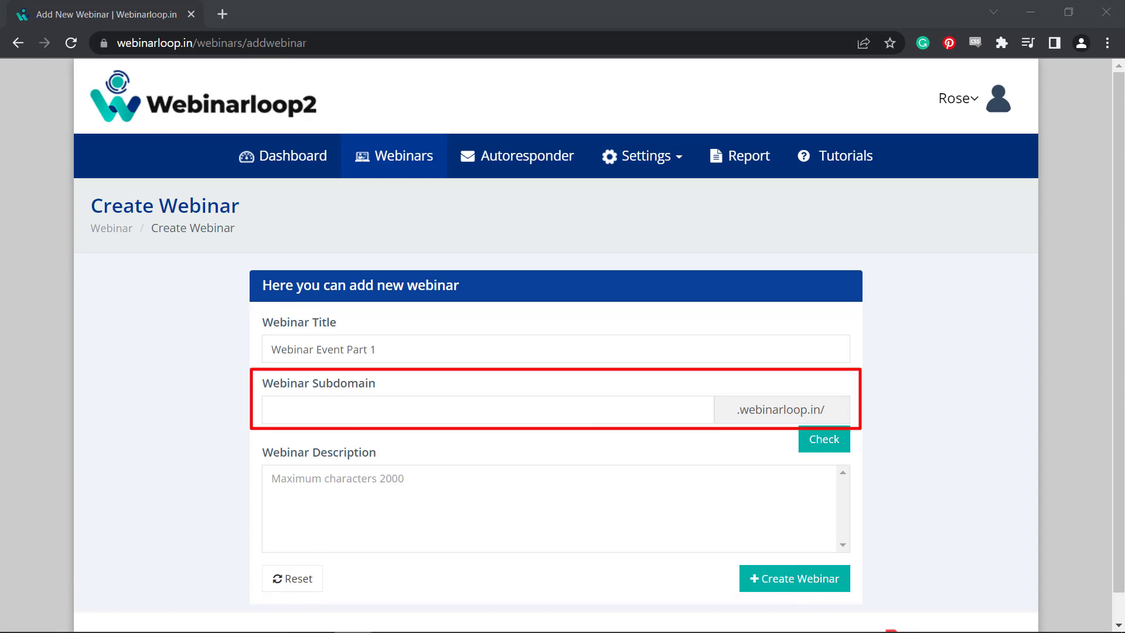
# - Enter the subdomain webinareventpart1 and check that it is available
pyautogui.click(293, 413)
pyautogui.write('webinareventpart1')
pyautogui.click(823, 439)
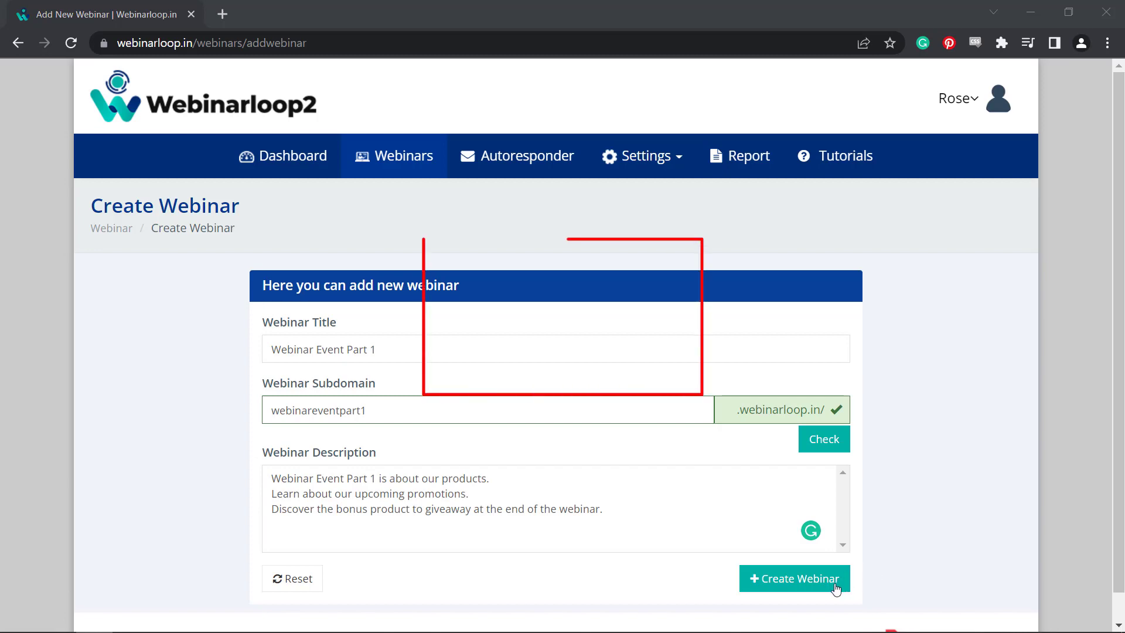
# - Create Webinar Event Part 1 from the filled form and get the secret webinar's links
pyautogui.click(836, 587)
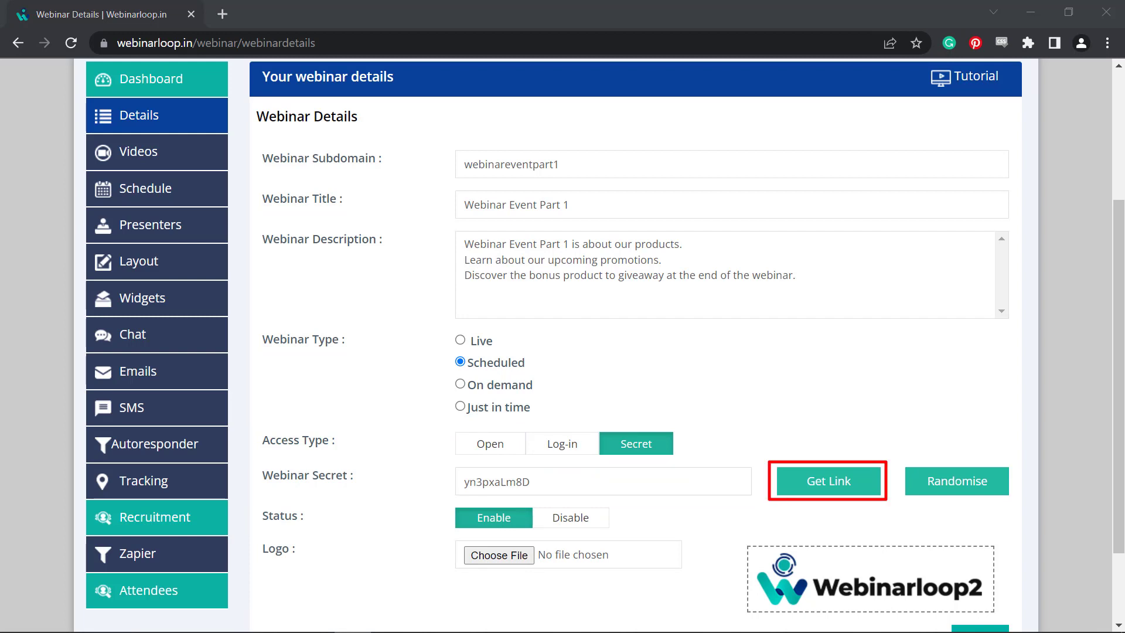
pyautogui.click(828, 482)
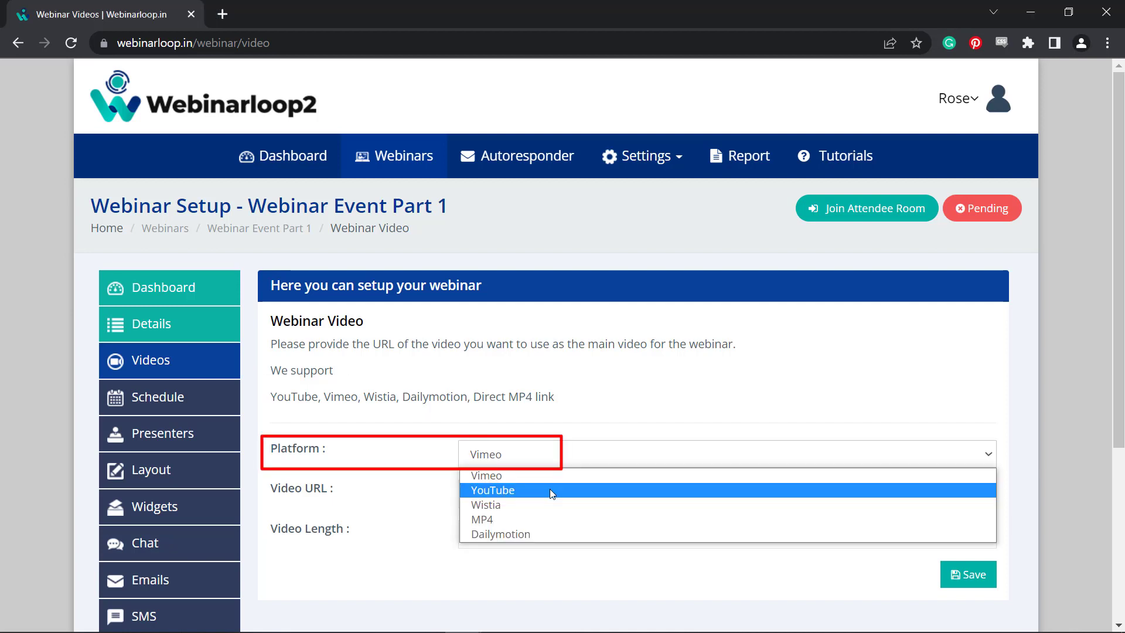
# - Choose YouTube as the video platform, set a 00:20:00 video length, and save
pyautogui.click(552, 491)
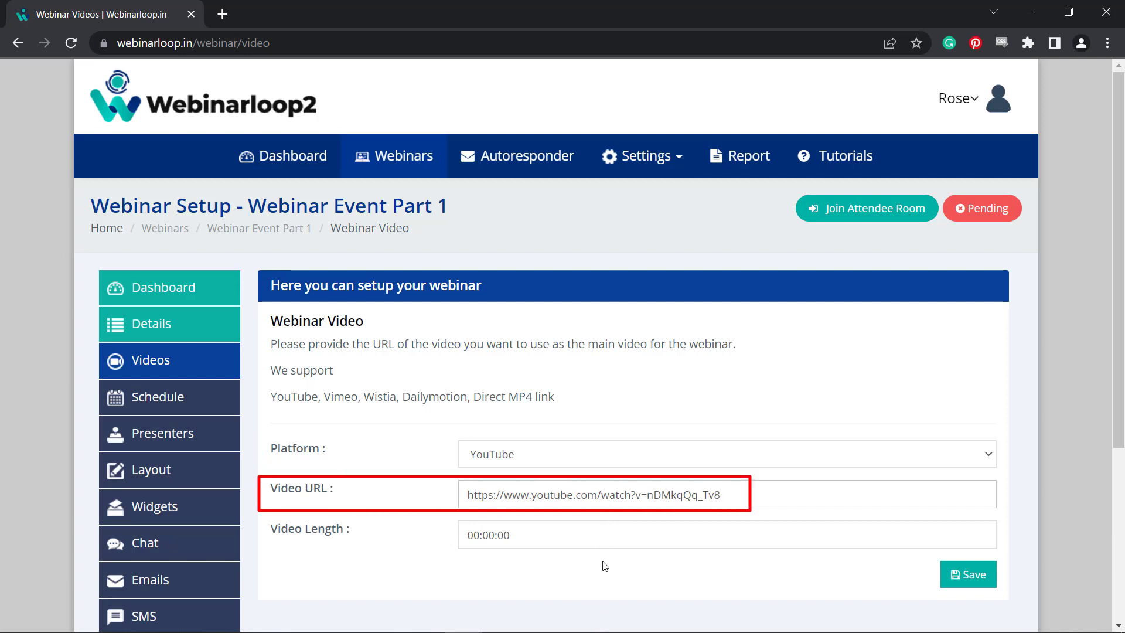
pyautogui.click(493, 535)
pyautogui.click(563, 431)
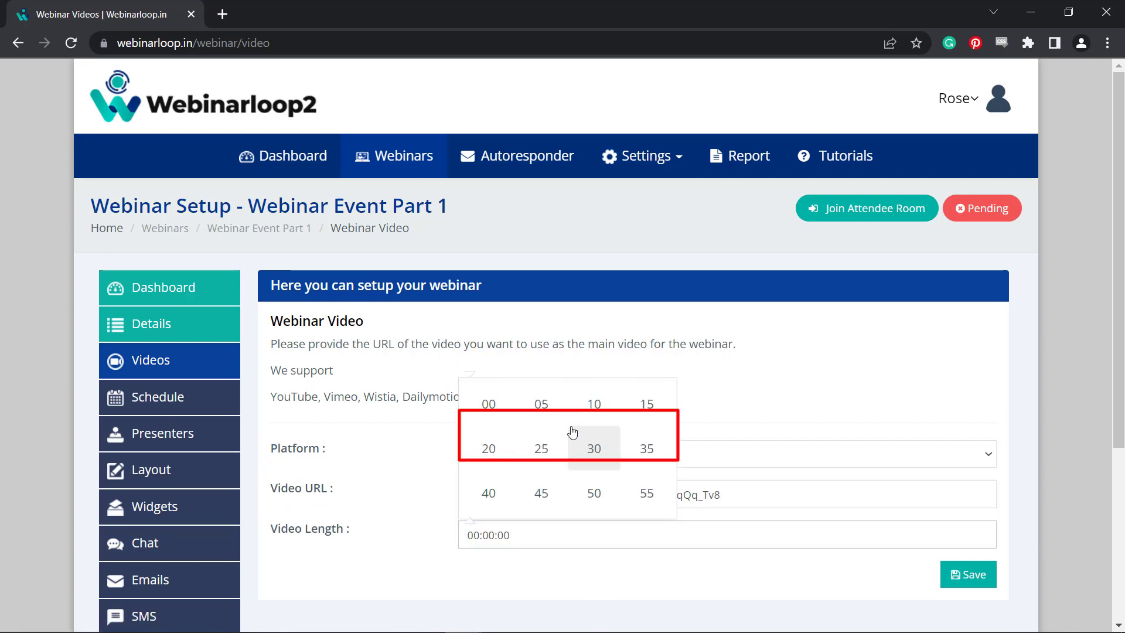
pyautogui.click(489, 449)
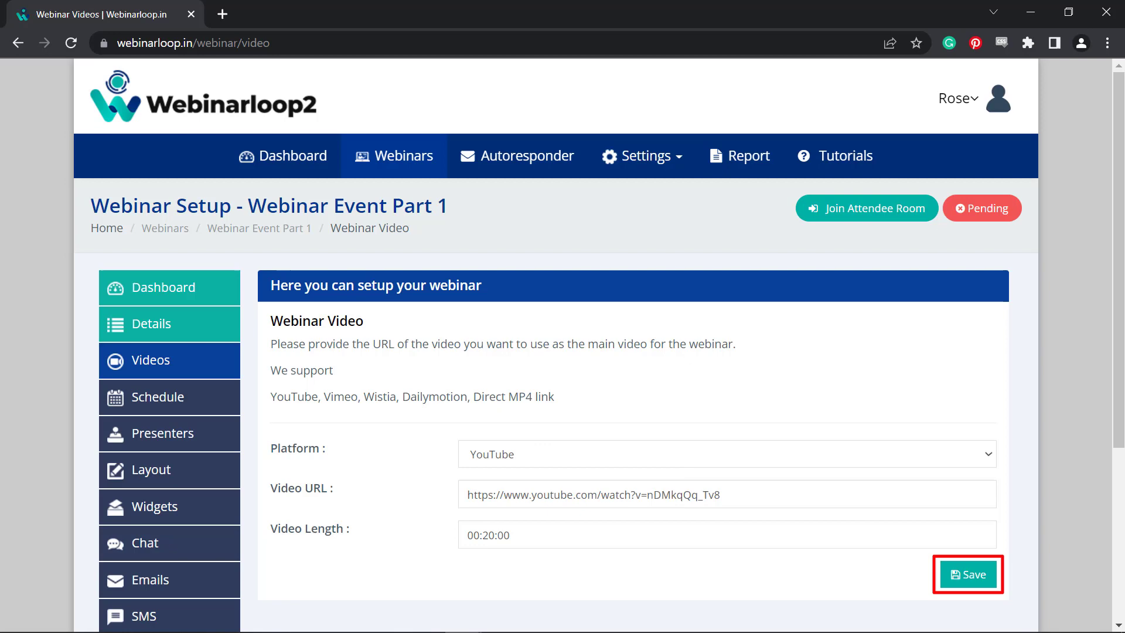
pyautogui.click(968, 575)
pyautogui.click(169, 397)
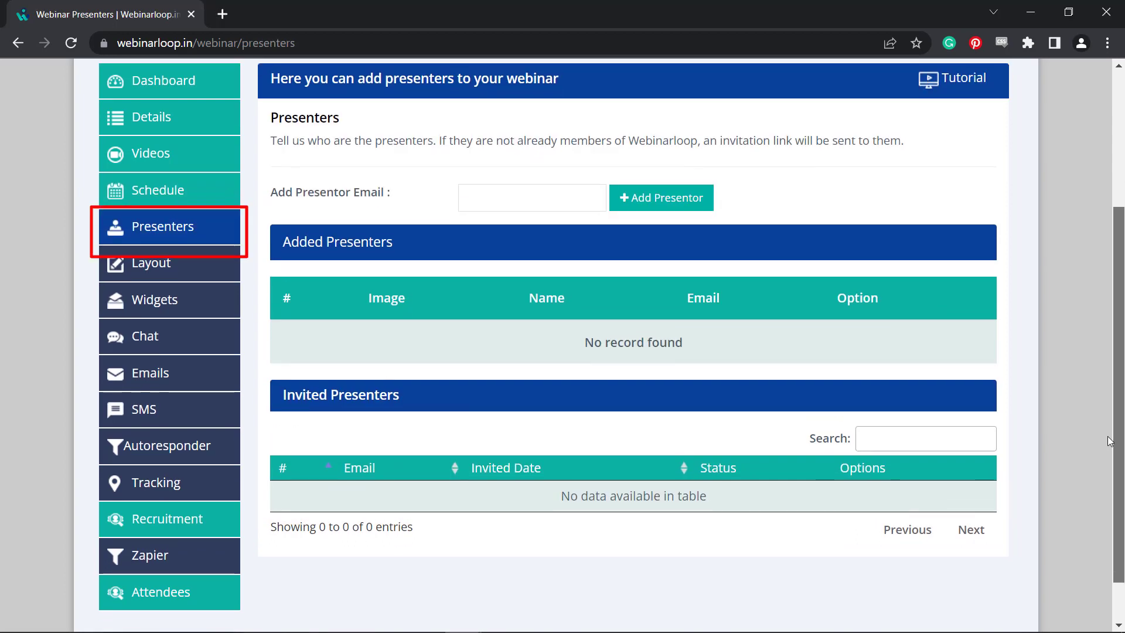
pyautogui.click(703, 209)
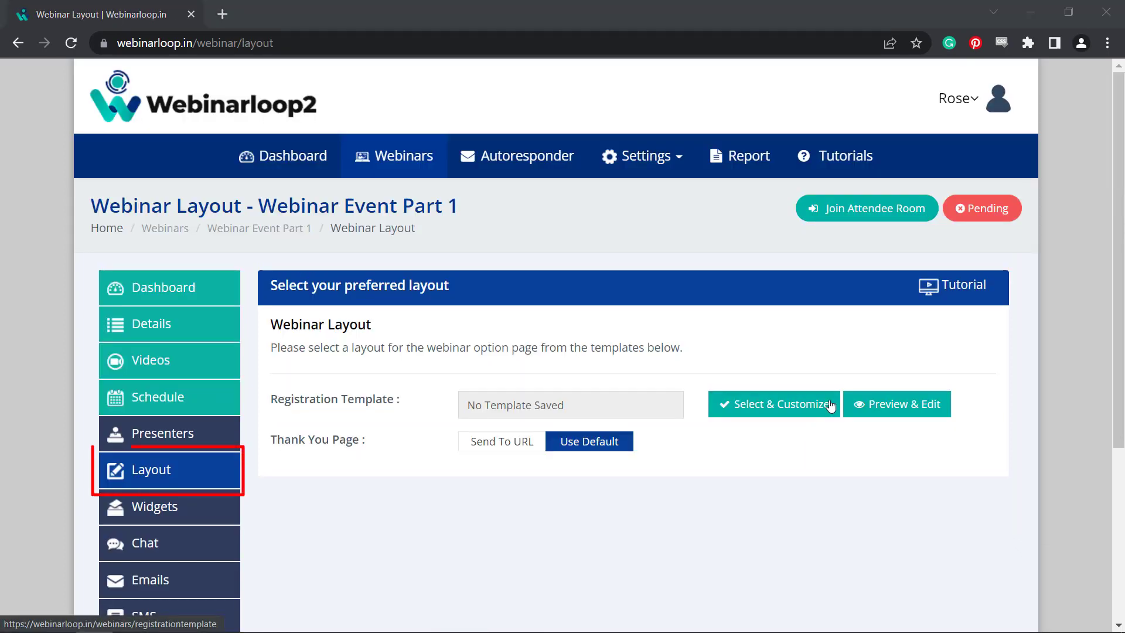
pyautogui.click(830, 406)
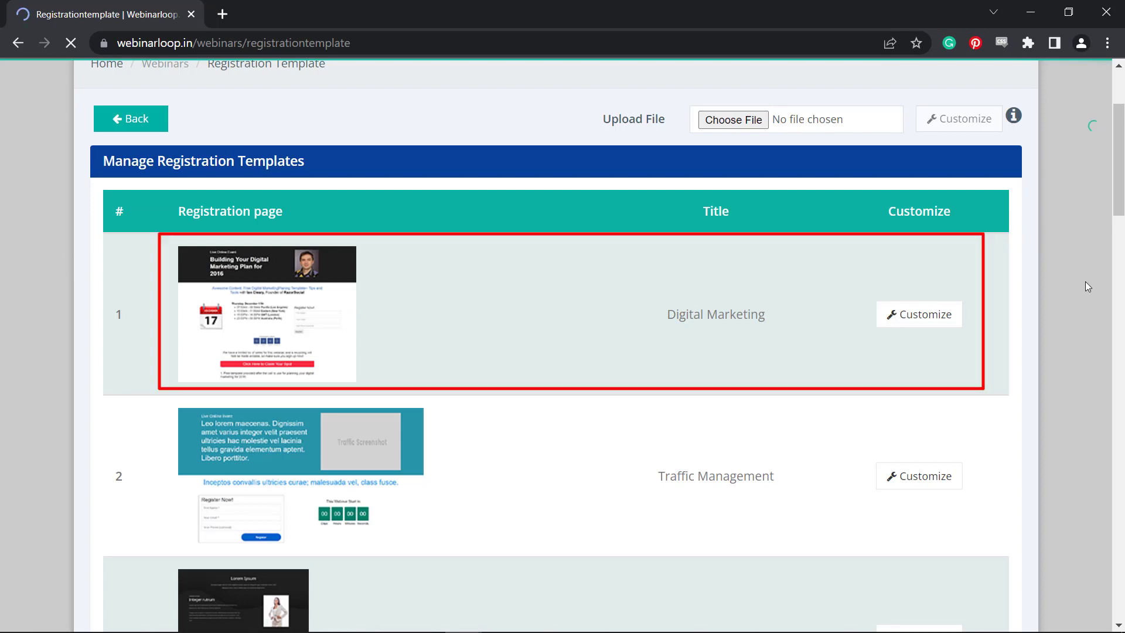
pyautogui.click(919, 314)
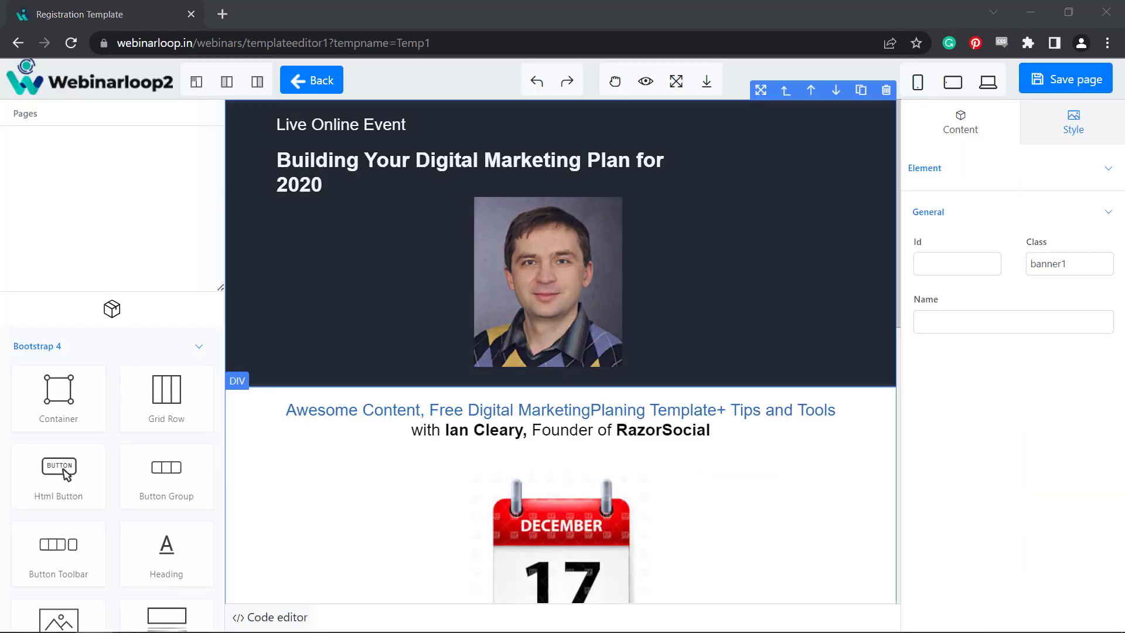
pyautogui.click(1065, 79)
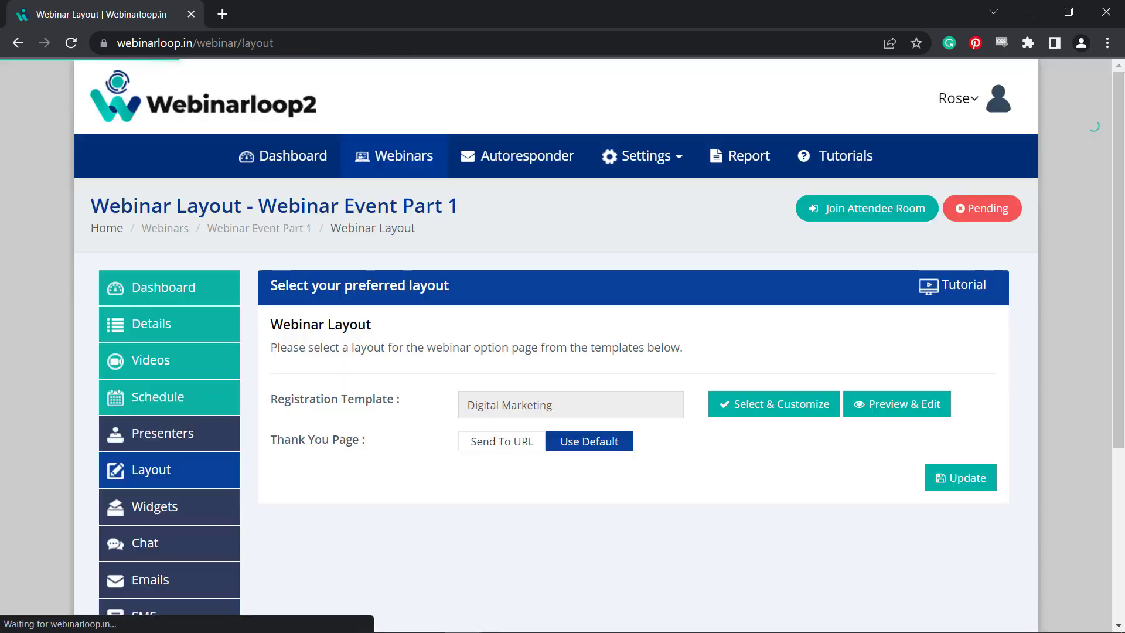
pyautogui.click(960, 477)
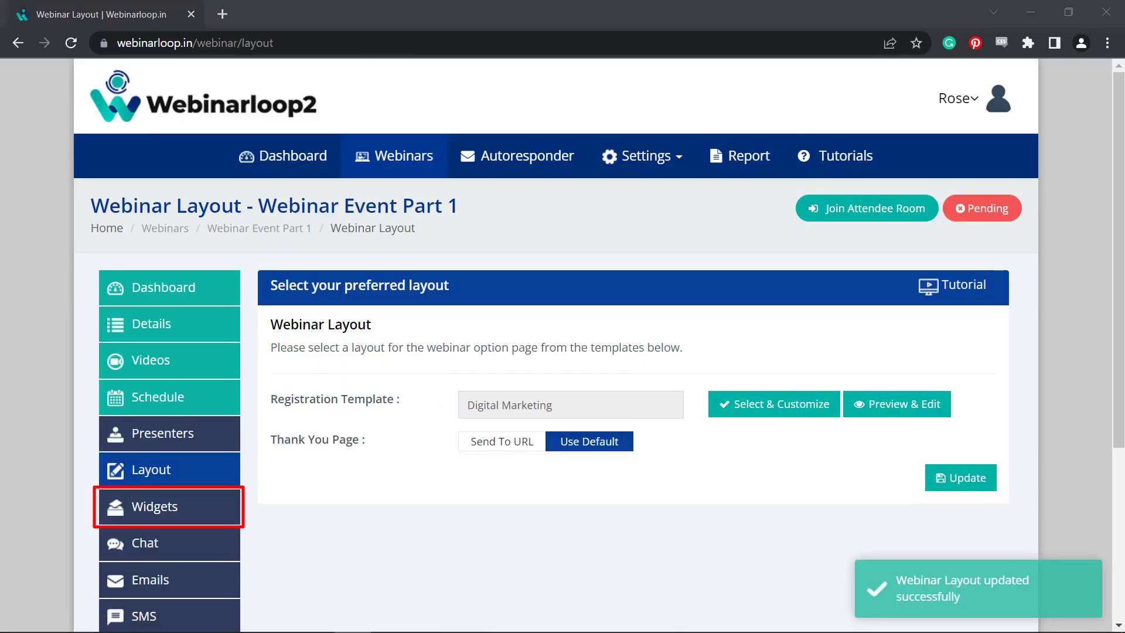
# - Open the webinar's widget settings and the list of widgets to add
pyautogui.click(168, 506)
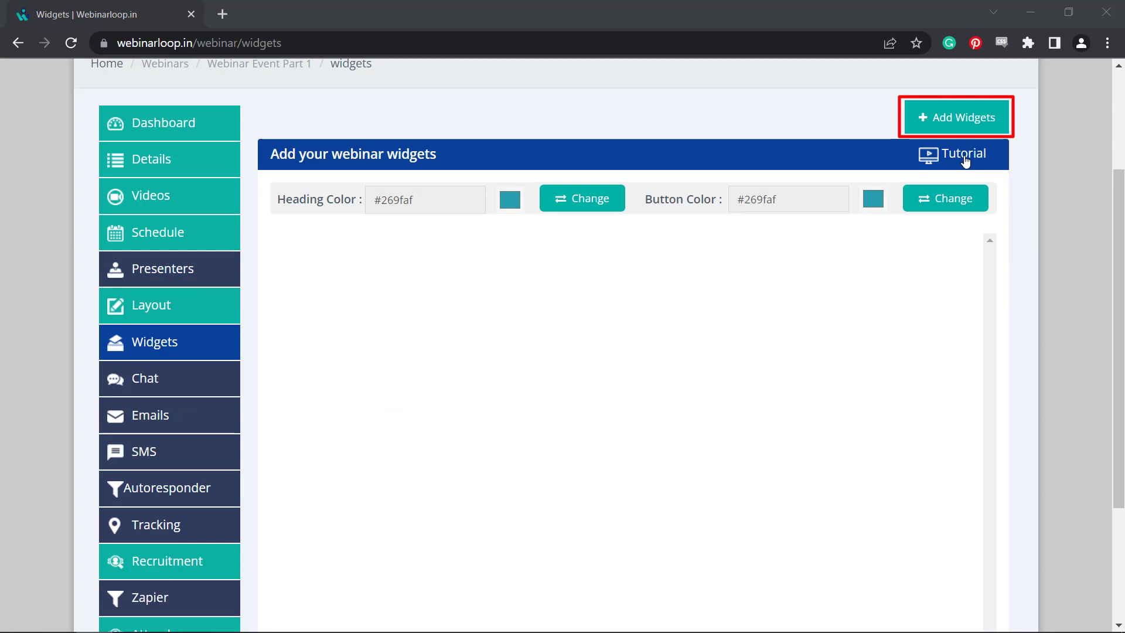
pyautogui.click(957, 117)
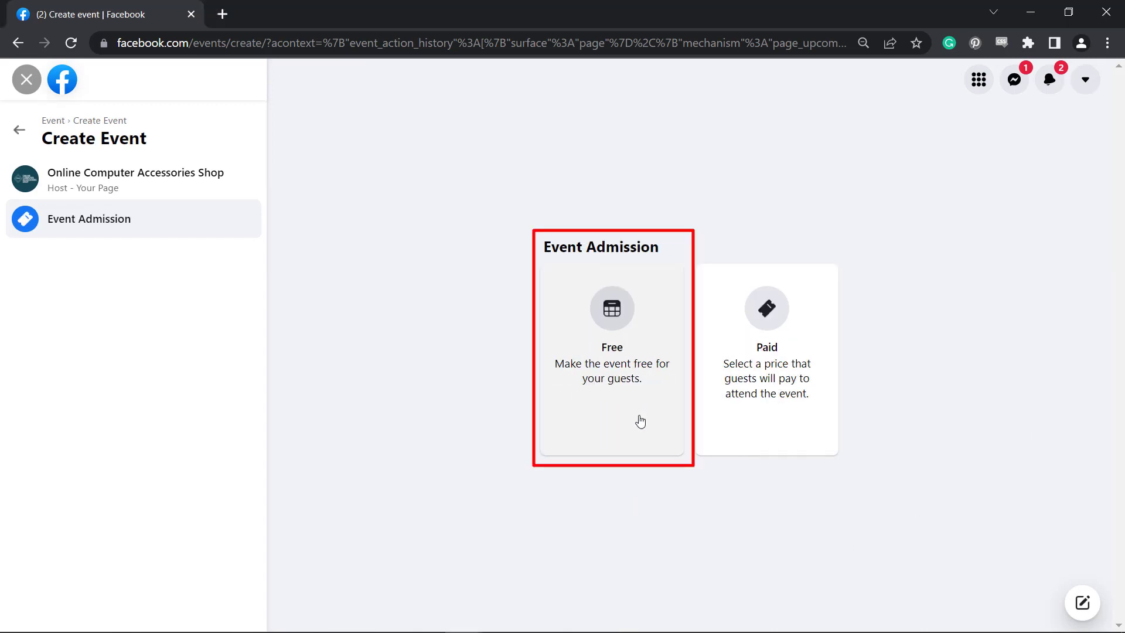
# - Make the Facebook event free, start it at 9:00 PM, and add an end time
pyautogui.click(641, 421)
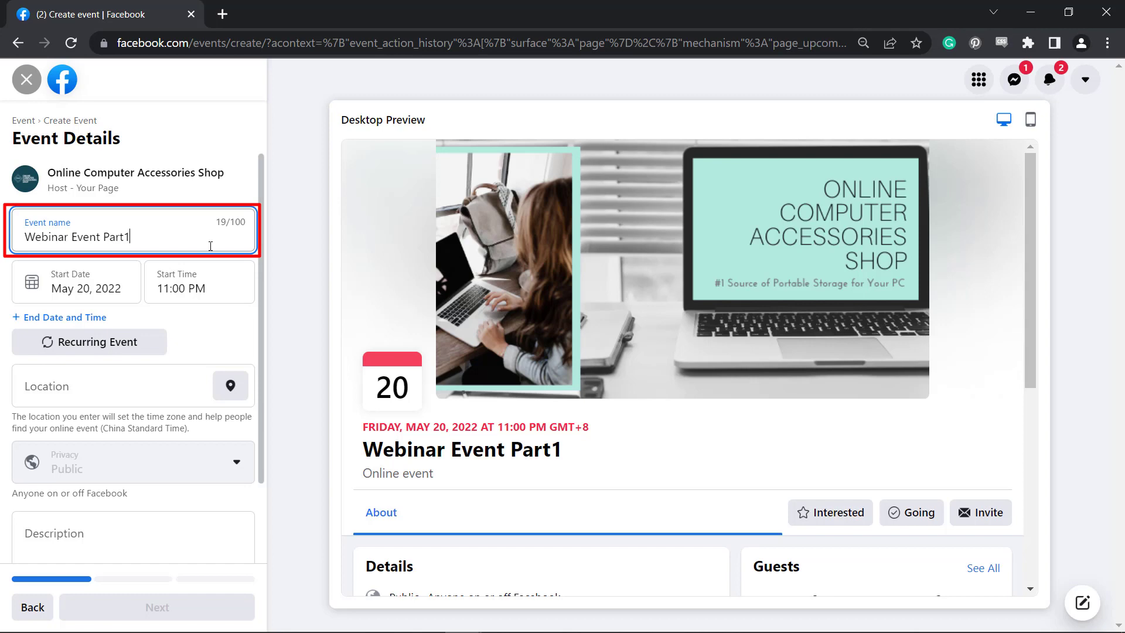
pyautogui.click(74, 288)
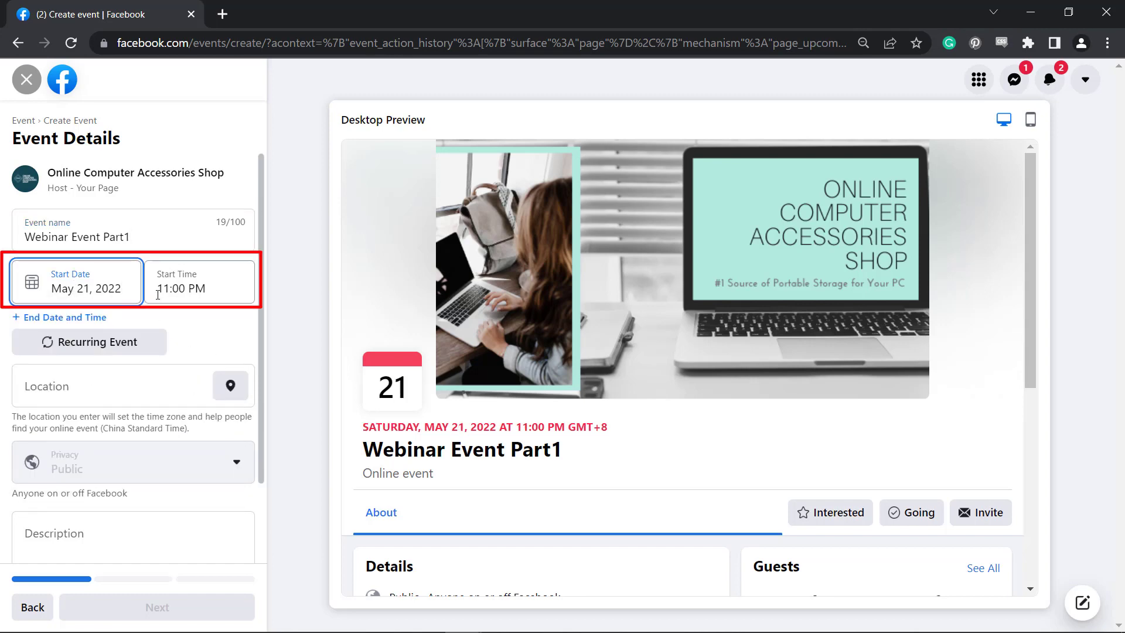
pyautogui.click(177, 322)
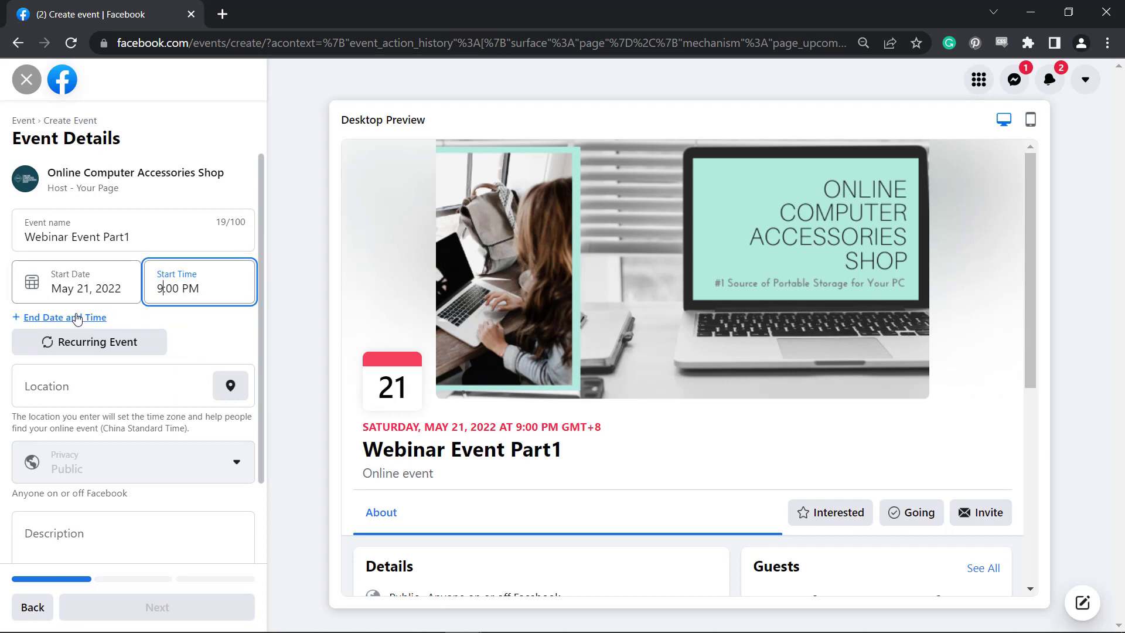
pyautogui.click(65, 317)
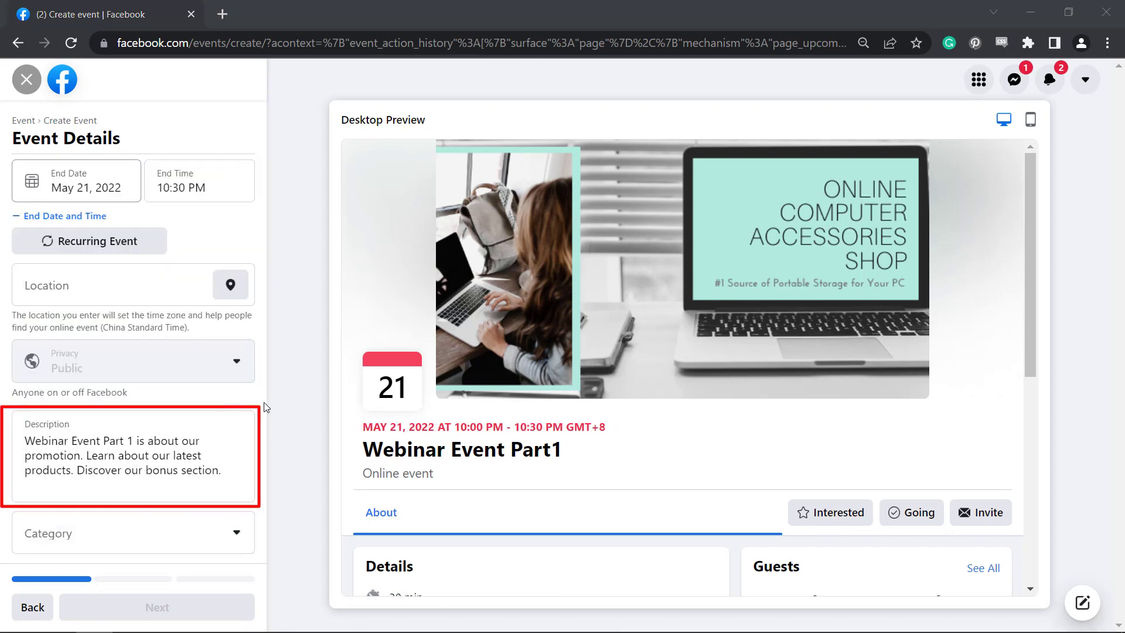
# - Set the event category to Healthy Living & Self-Care and continue to location
pyautogui.click(132, 533)
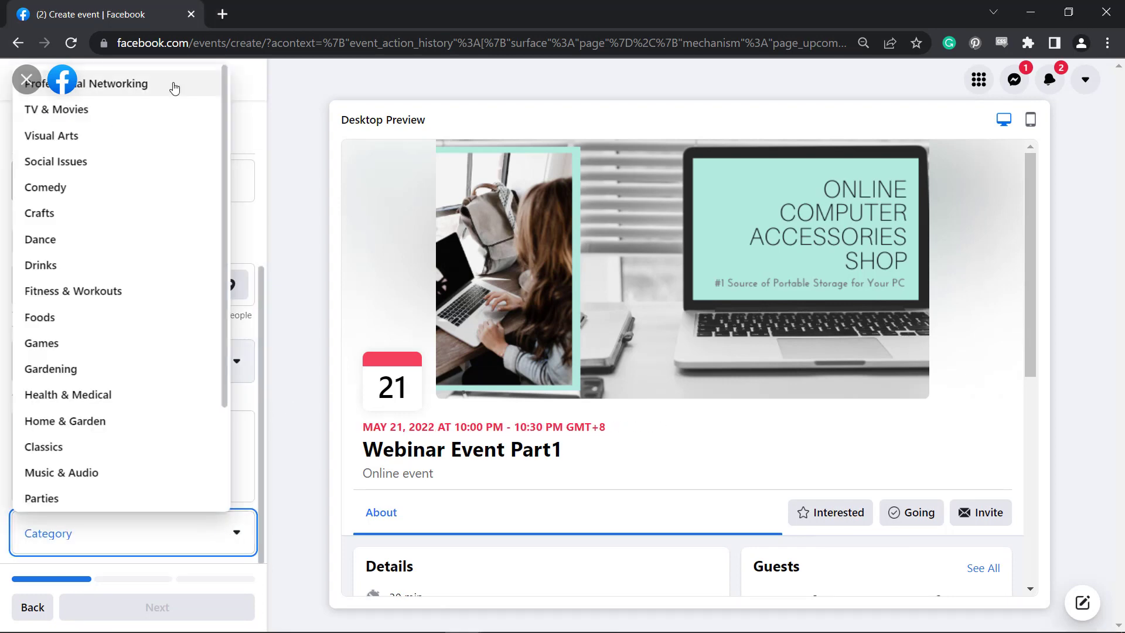
pyautogui.scroll(-3, 132, 352)
pyautogui.click(91, 493)
pyautogui.click(157, 606)
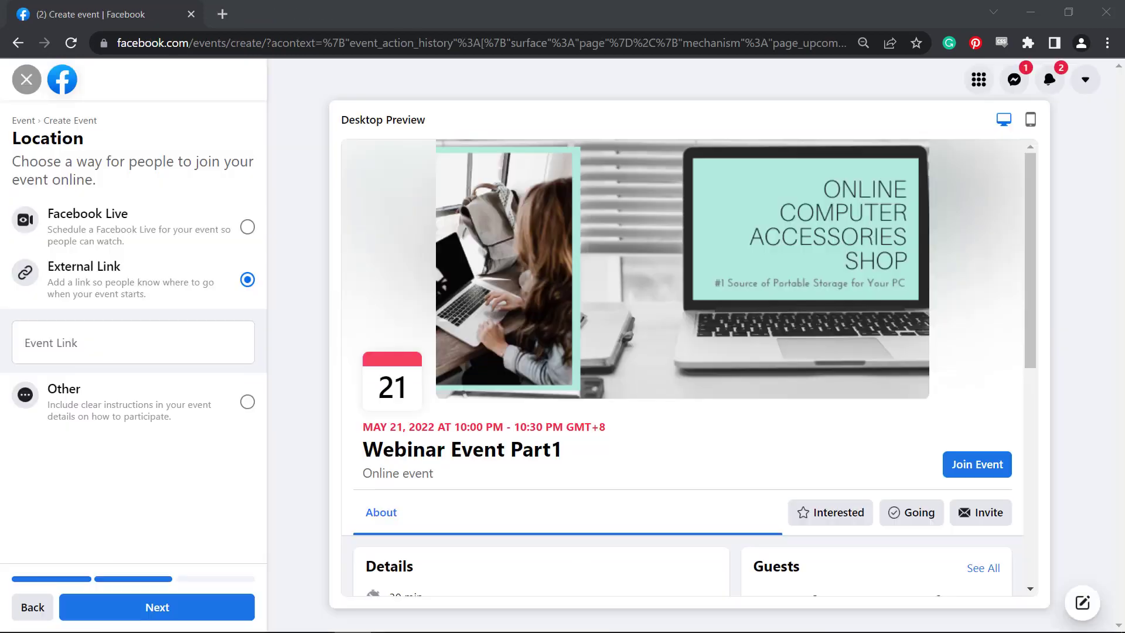
# - Finish entering the webinar URL as the event's external link
pyautogui.click(651, 175)
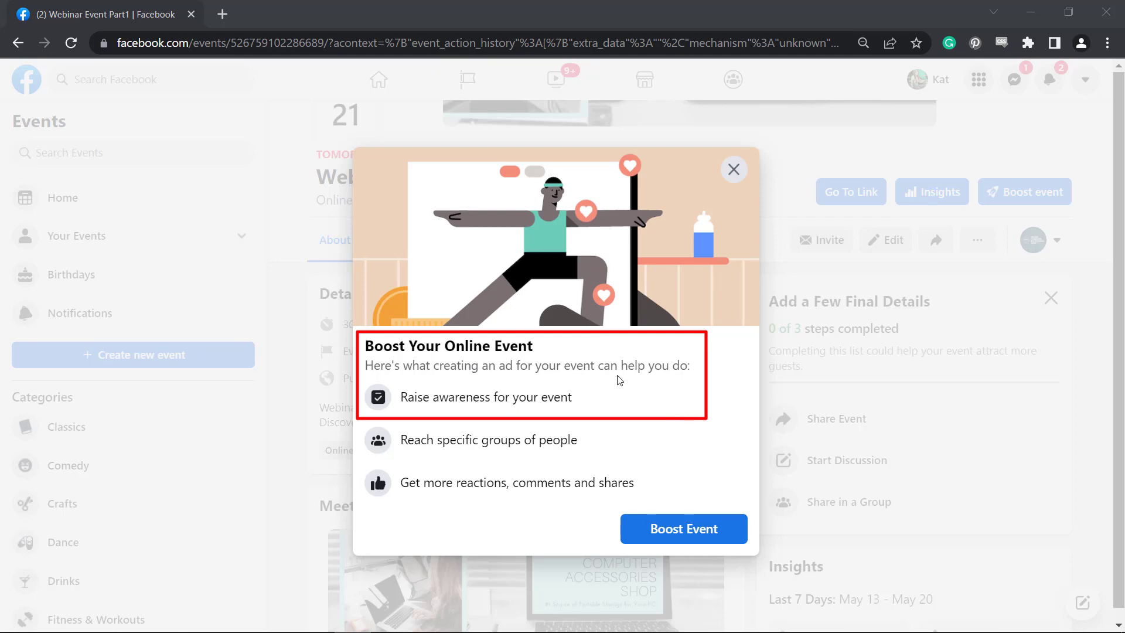
# - Dismiss the Boost offer, post the Webinar Part 1 Q&A, and share to a group
pyautogui.click(736, 168)
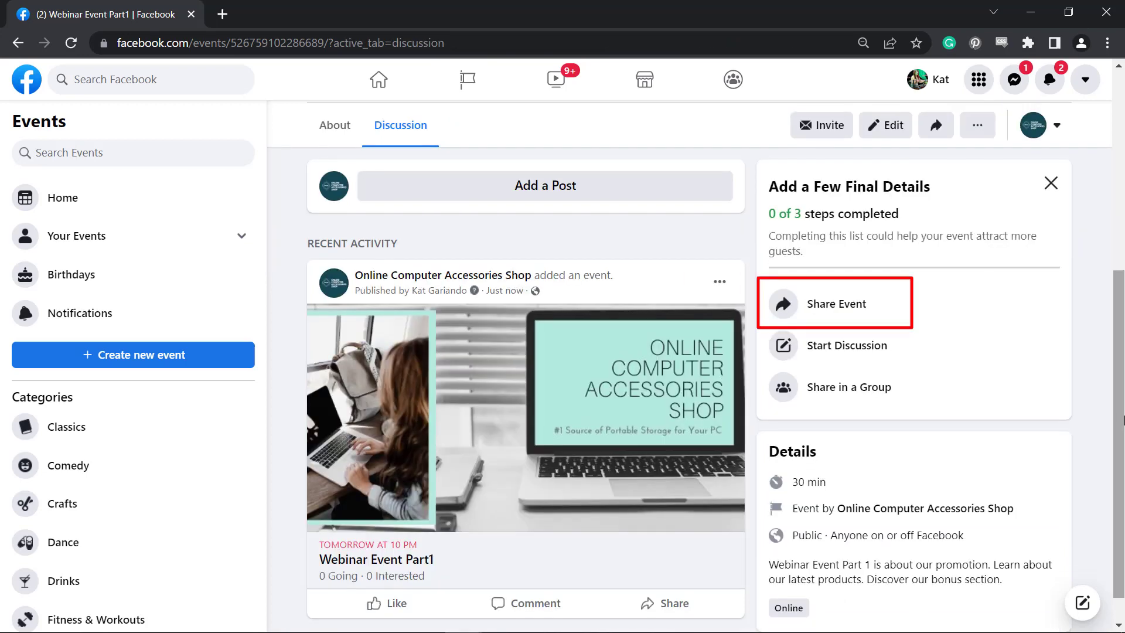
pyautogui.write('At')
pyautogui.write('tend')
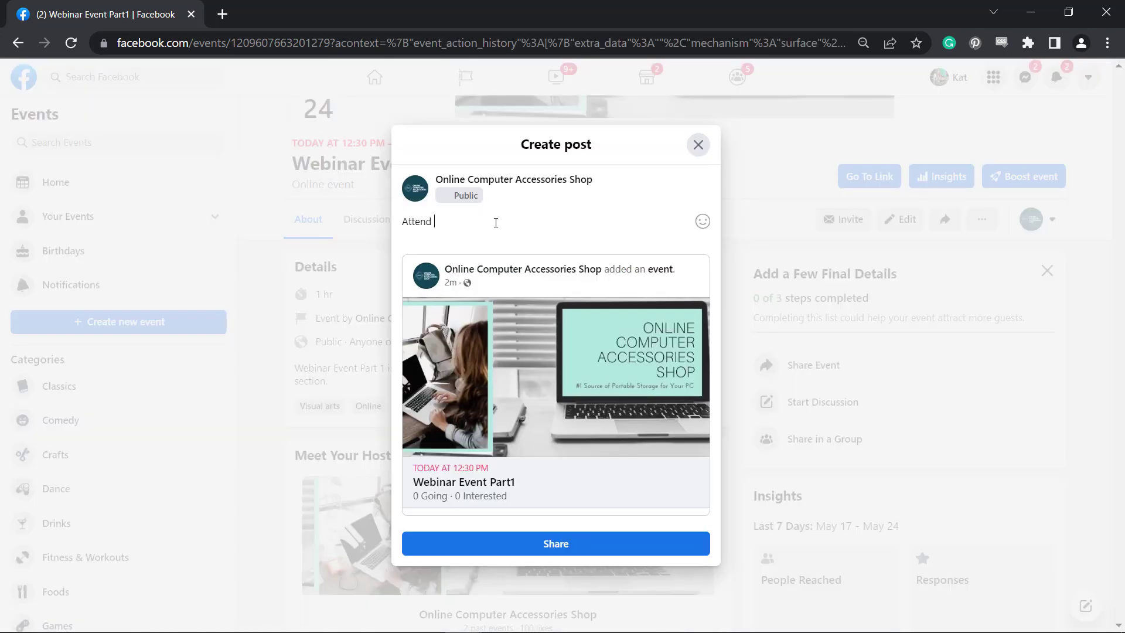
pyautogui.write(' the Webinar Today ')
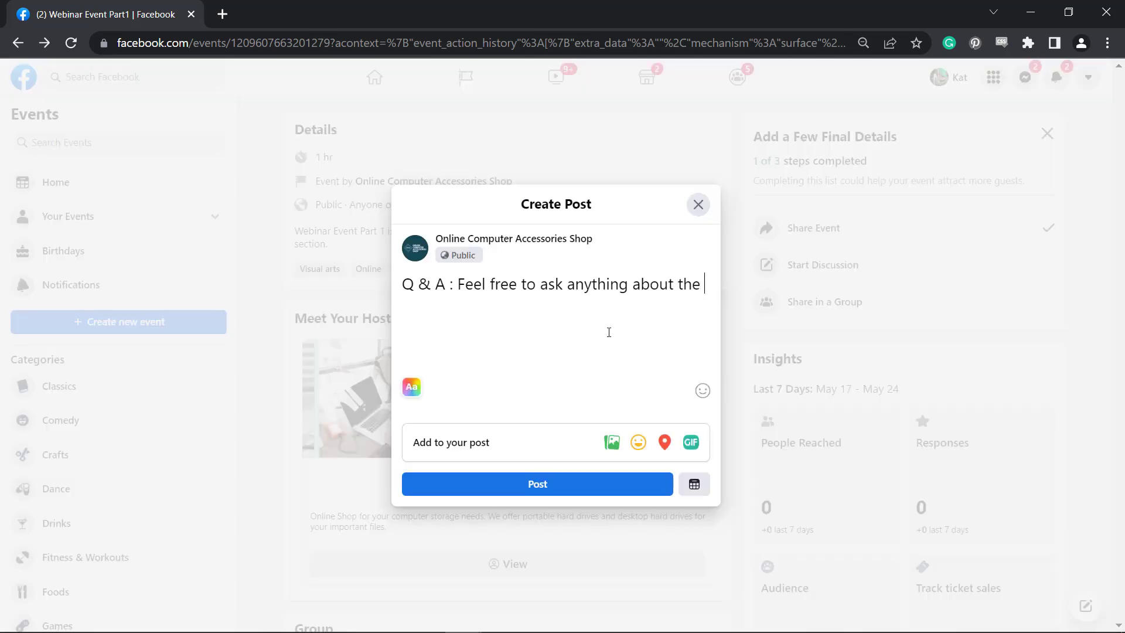
pyautogui.write('Webinar Part')
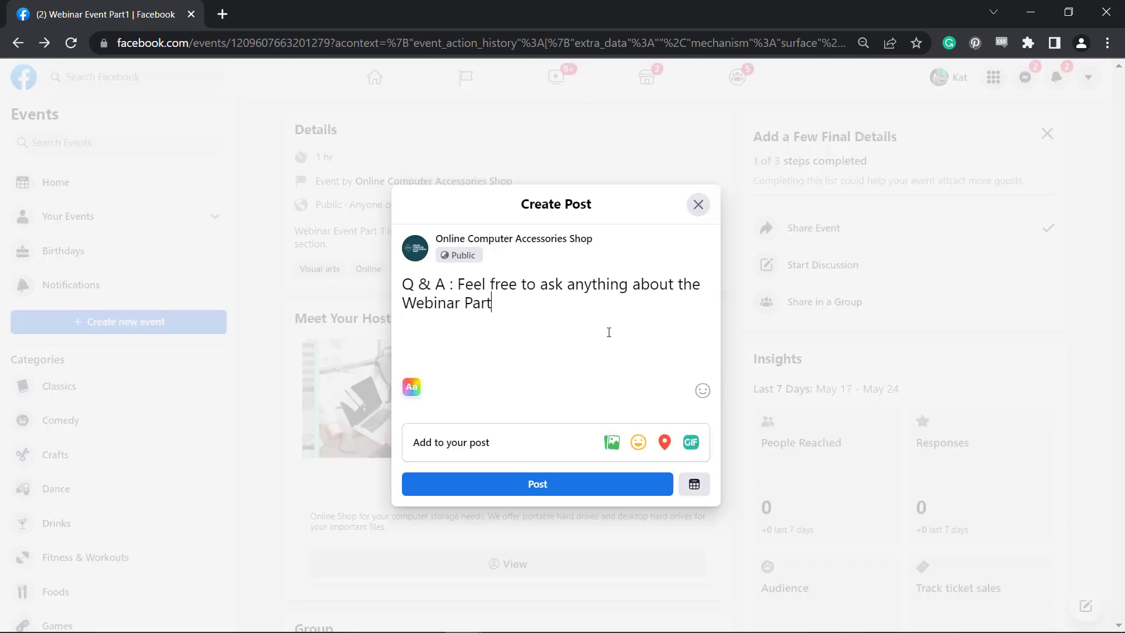
pyautogui.write(' 1')
pyautogui.press('BackSpace')
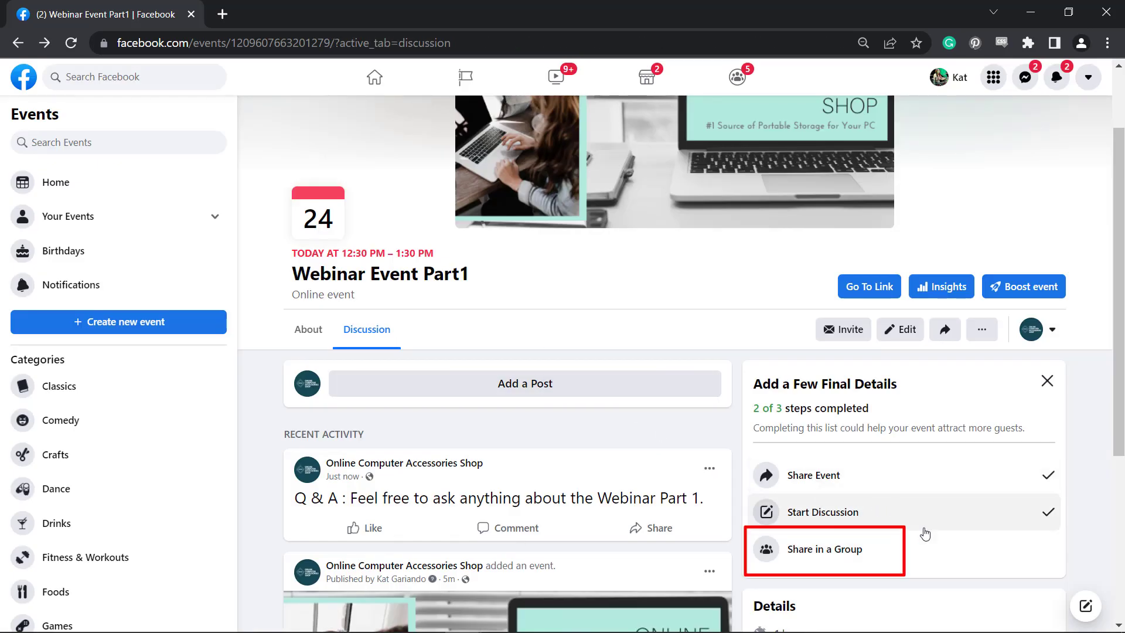
pyautogui.click(928, 550)
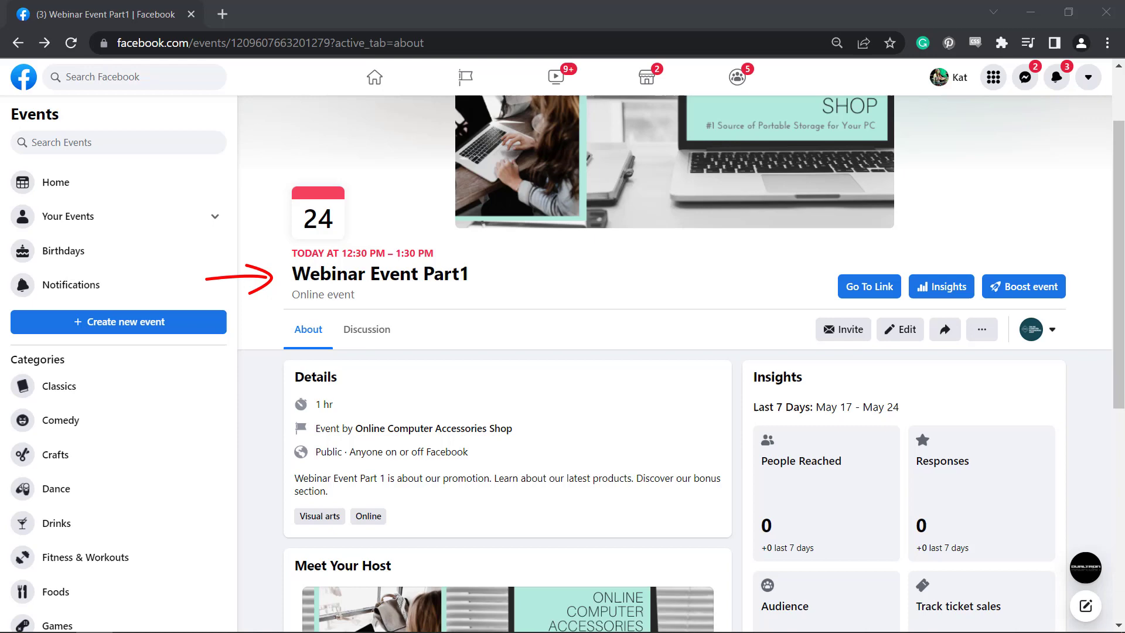
pyautogui.click(897, 292)
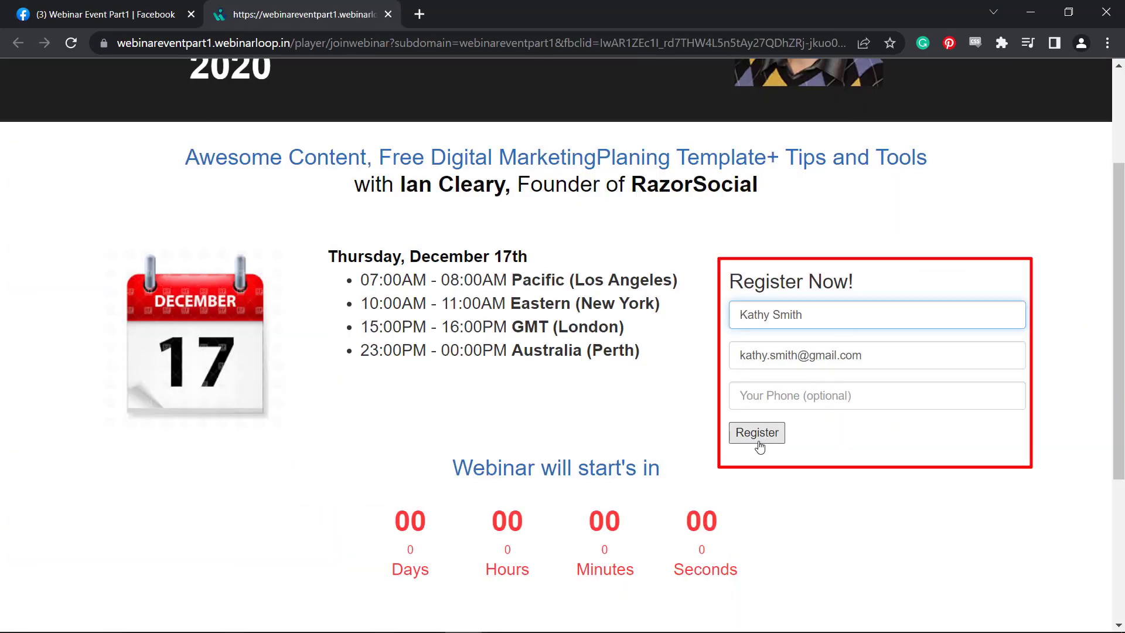
pyautogui.click(757, 433)
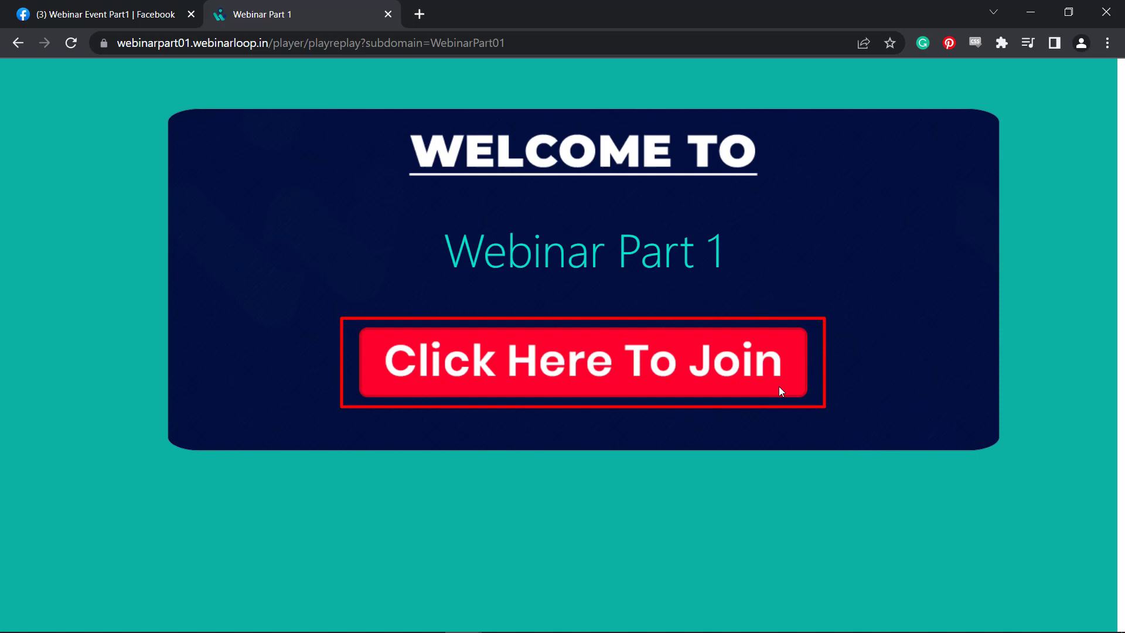
# - Join Webinar Part 1 and submit the attendee's name and email
pyautogui.click(779, 386)
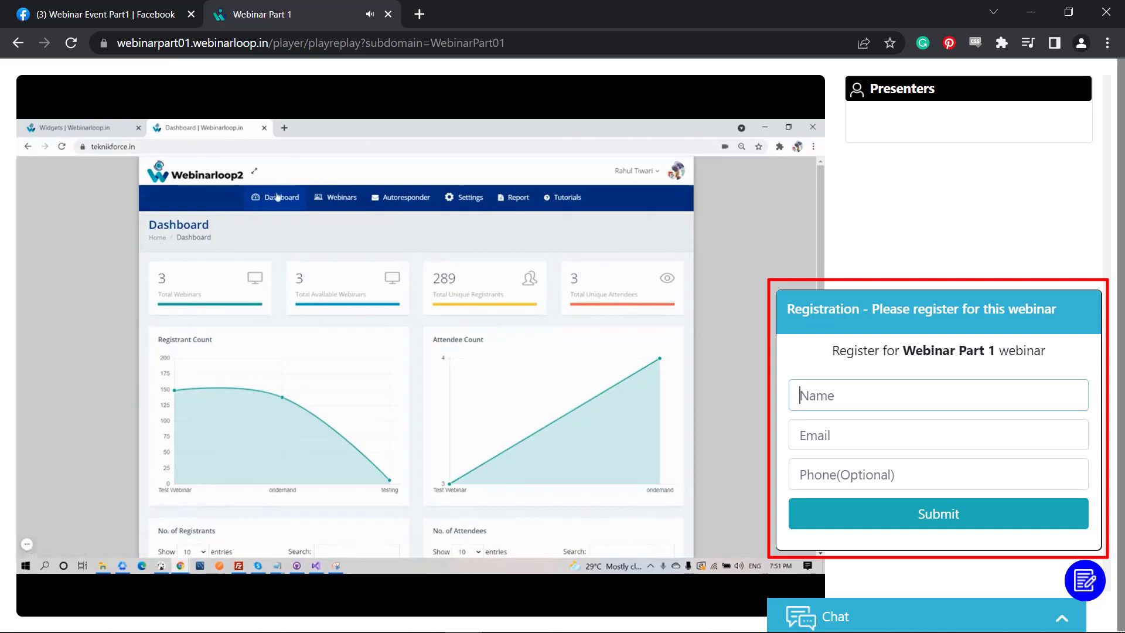
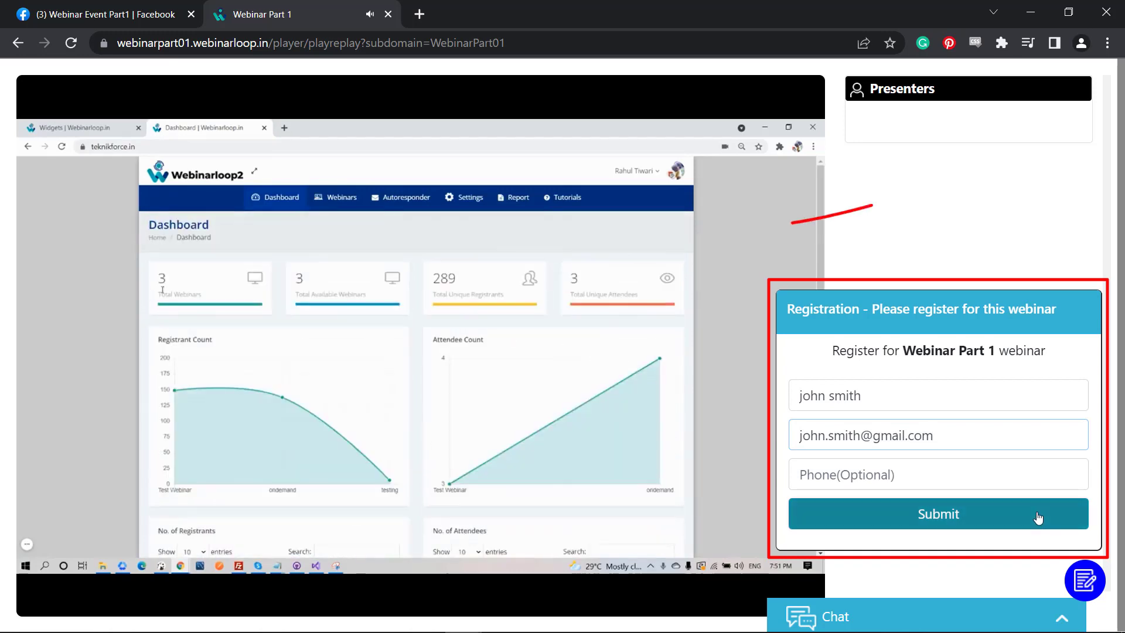
pyautogui.click(1038, 517)
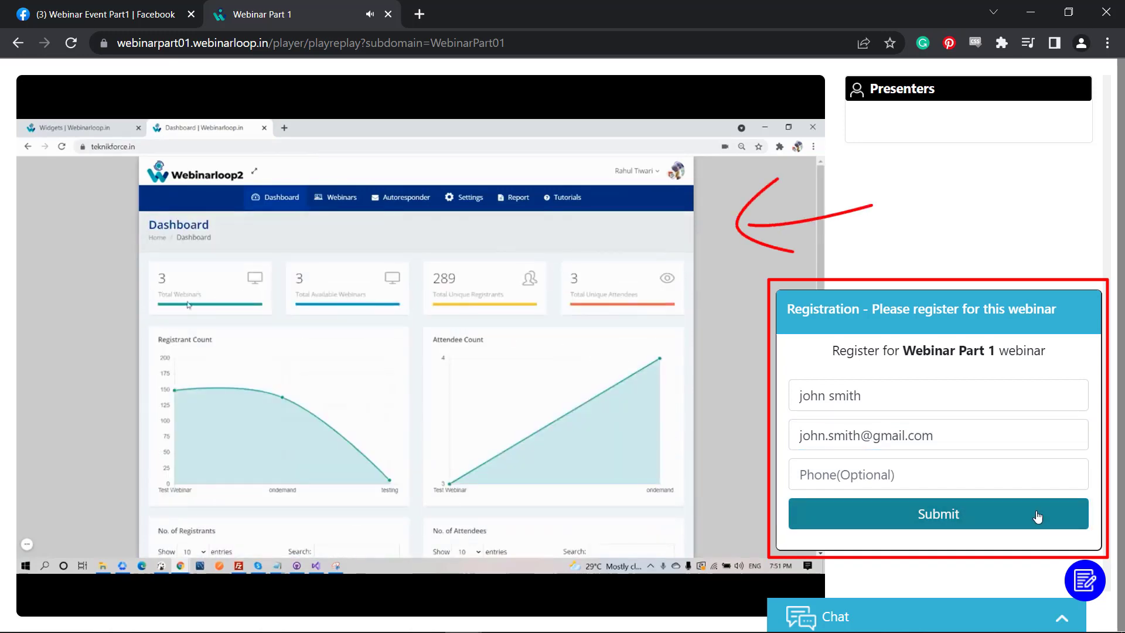